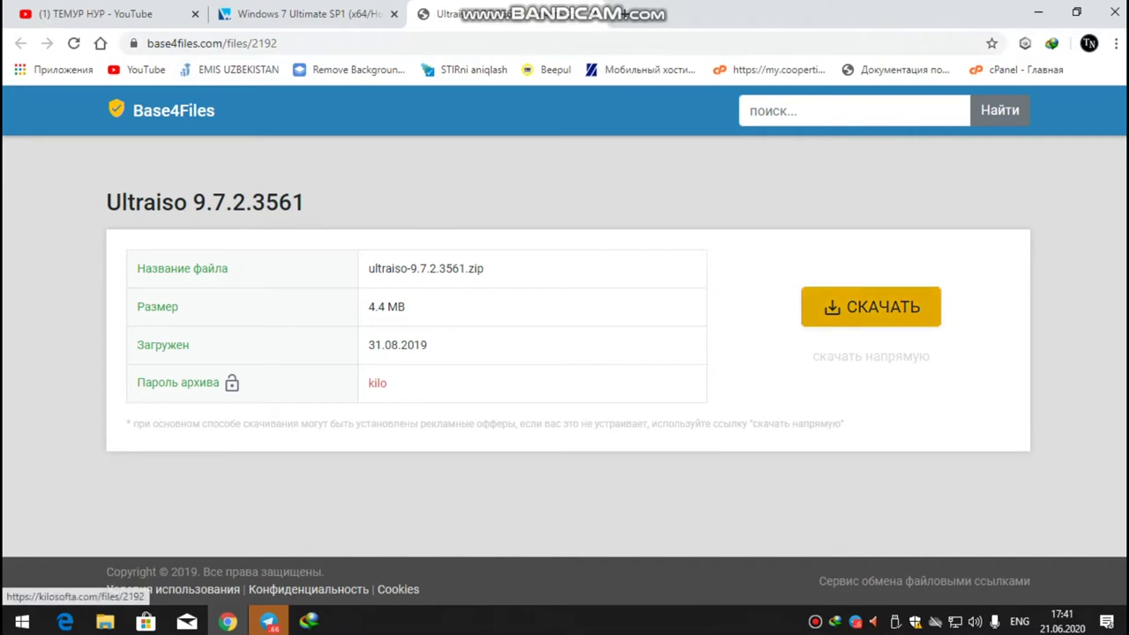
Start downloading ultraiso-9.7.2.3561.zip from the Base4Files download page.
{"action": "left_click", "coordinate": [870, 306]}
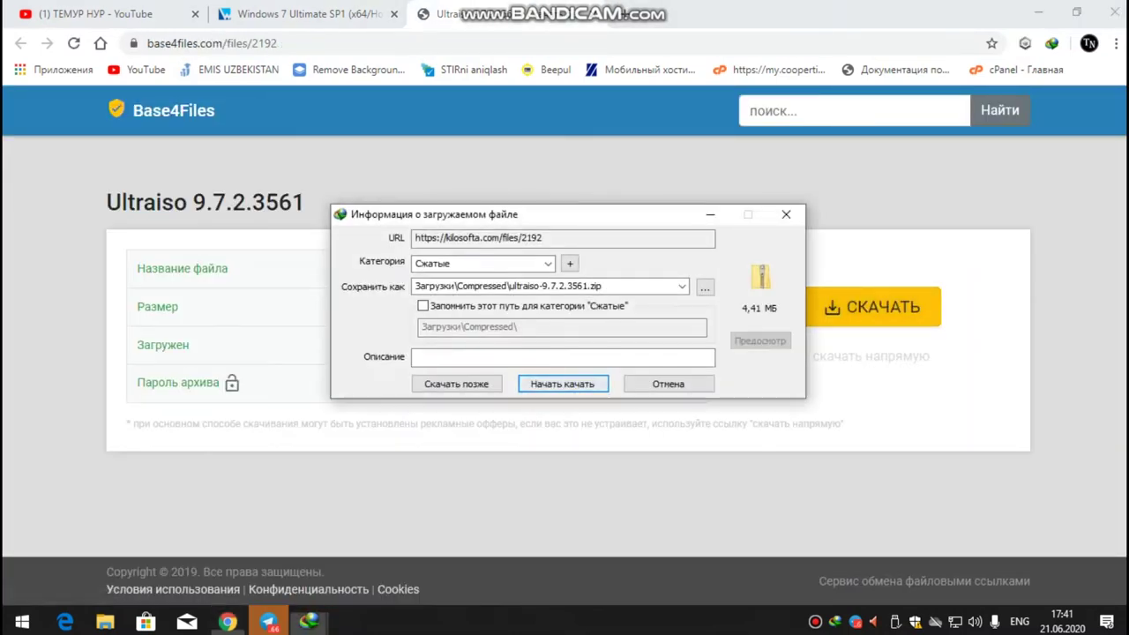
Download the 4.41 MB ultraiso-9.7.2.3561.zip into Загрузки\Compressed with IDM and dismiss the completion notice.
{"action": "key", "text": "Return"}
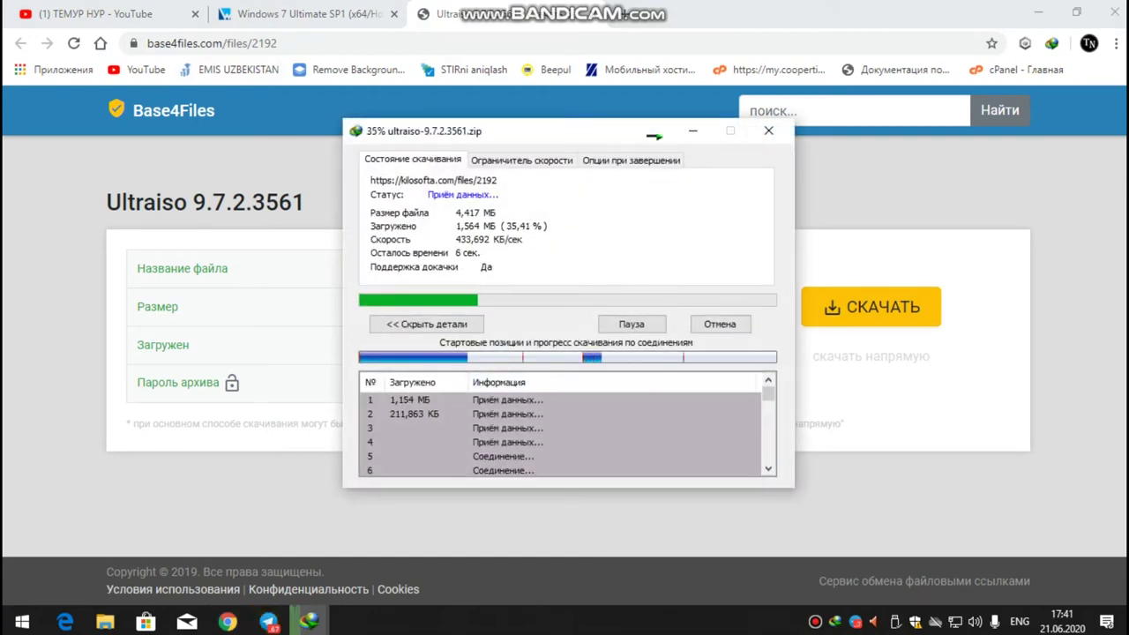
{"action": "left_click", "coordinate": [309, 13]}
{"action": "left_click", "coordinate": [554, 211]}
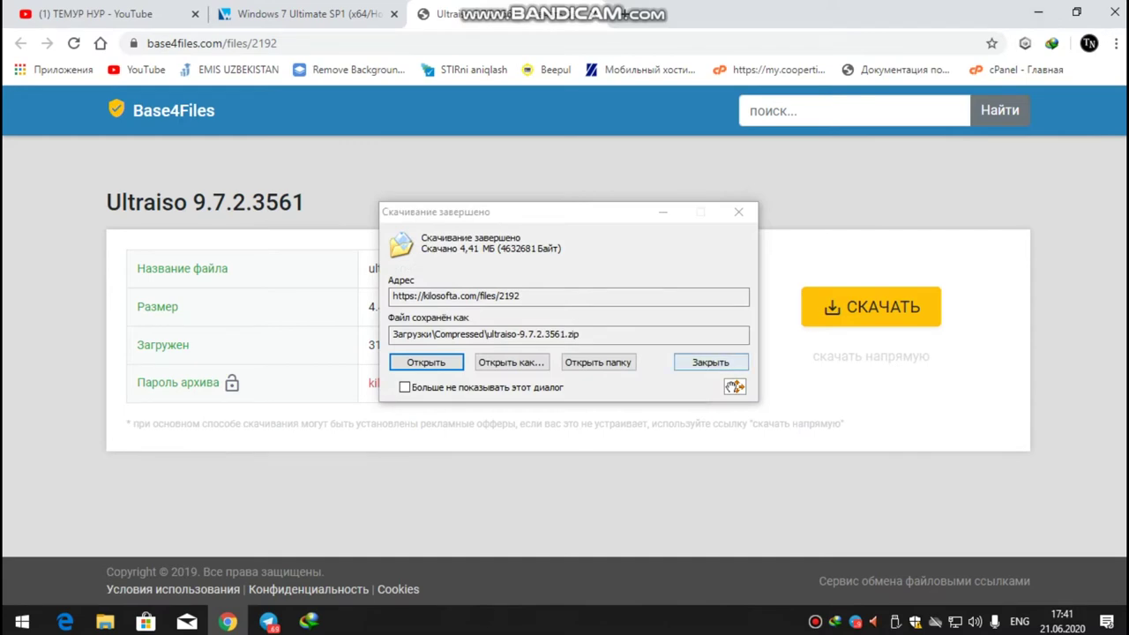
{"action": "left_click", "coordinate": [710, 362]}
Minimize Chrome and IDM, then open ultraiso-9.7.2.3561.zip in D:\Programma.
{"action": "left_click", "coordinate": [1038, 13]}
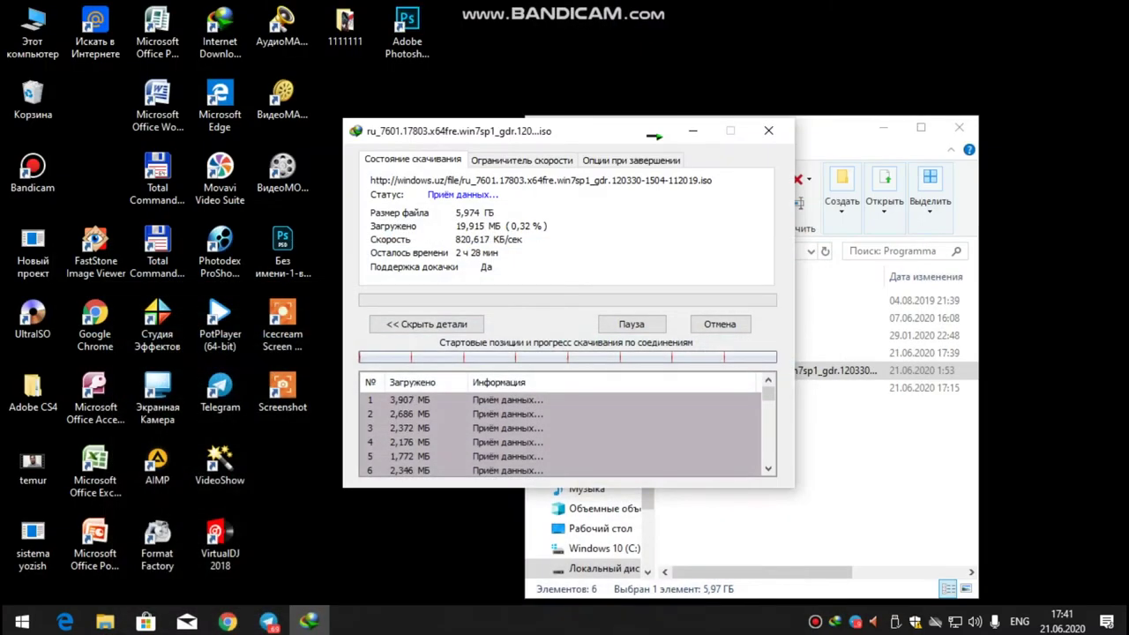
{"action": "left_click", "coordinate": [693, 131]}
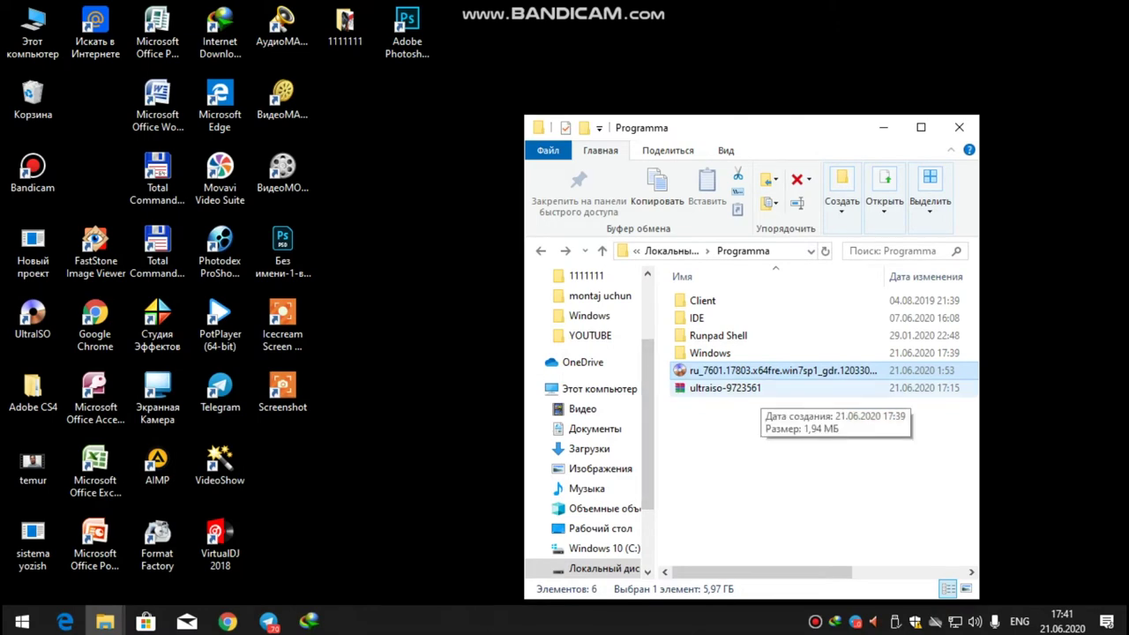
{"action": "left_click", "coordinate": [725, 389]}
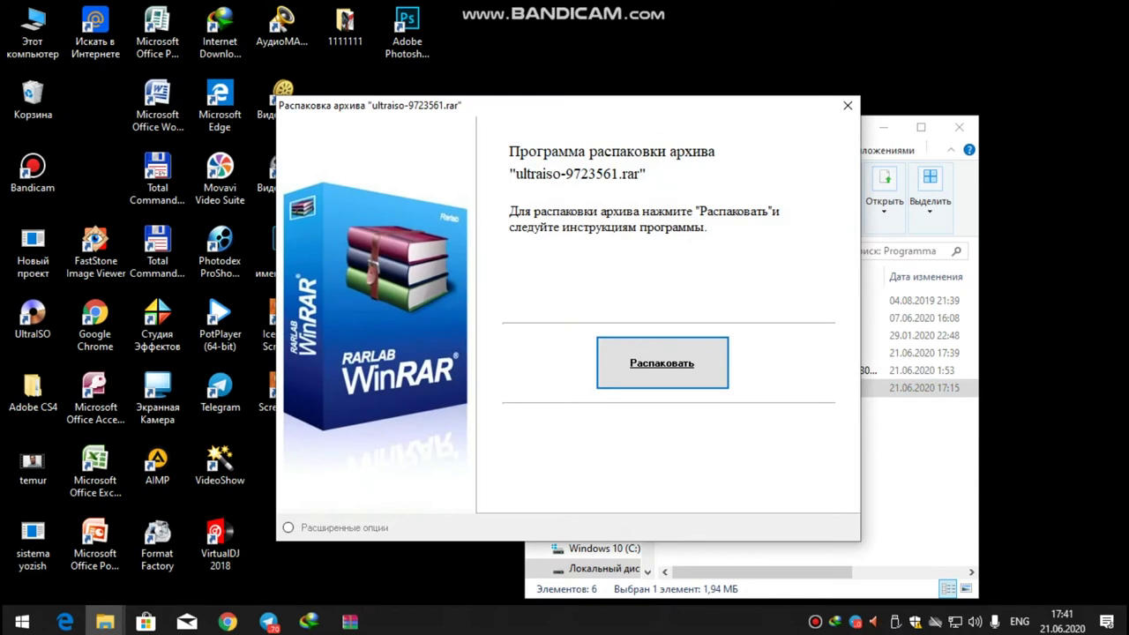
{"action": "key", "text": "Return"}
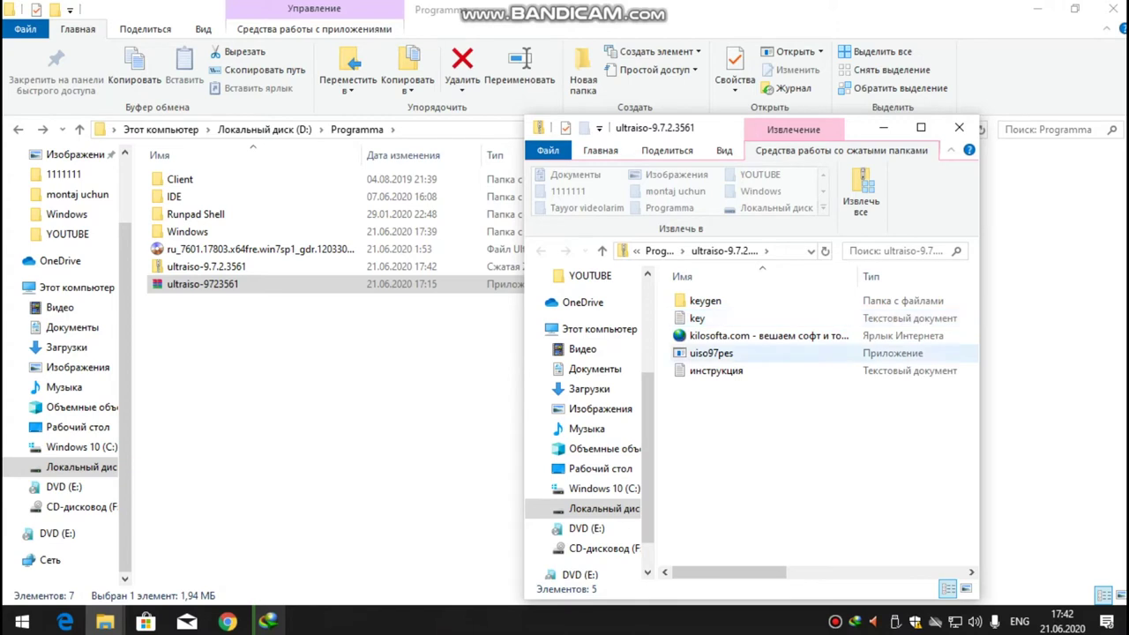
Extract all files with the archive password into D:\Programma\ultraiso-9.7.2.3561.
{"action": "double_click", "coordinate": [711, 353]}
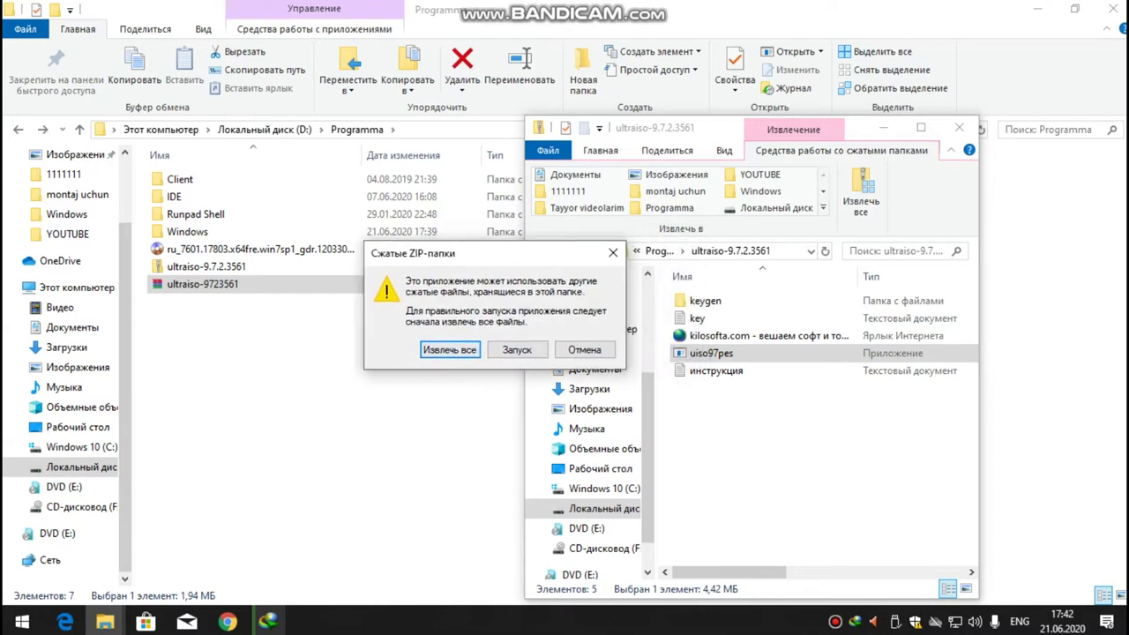
{"action": "key", "text": "Return"}
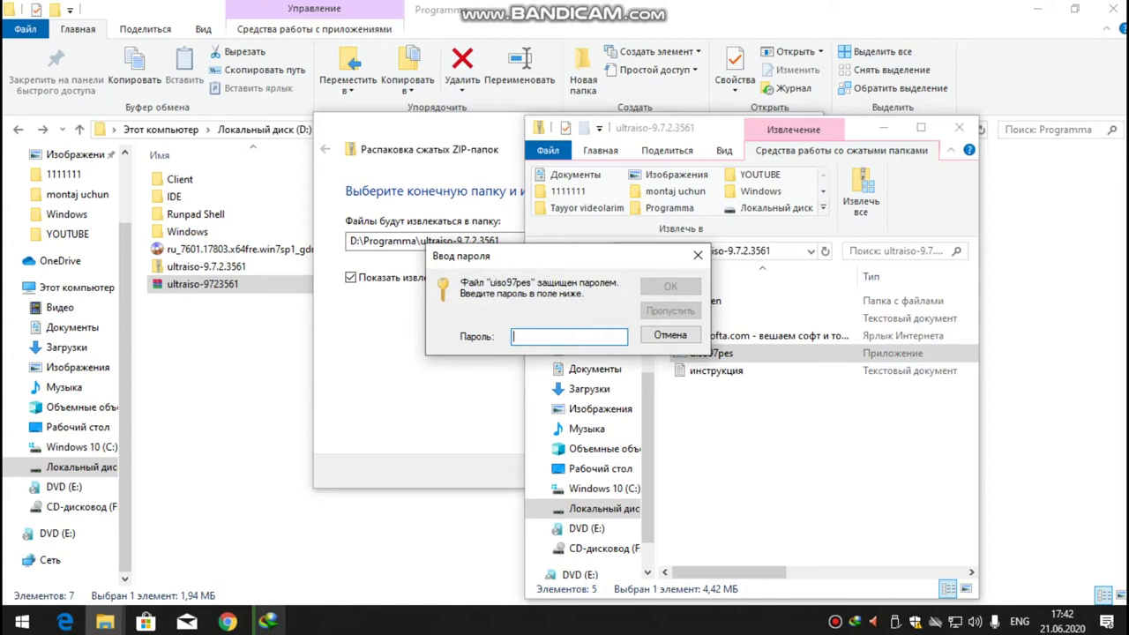
{"action": "type", "text": "1111"}
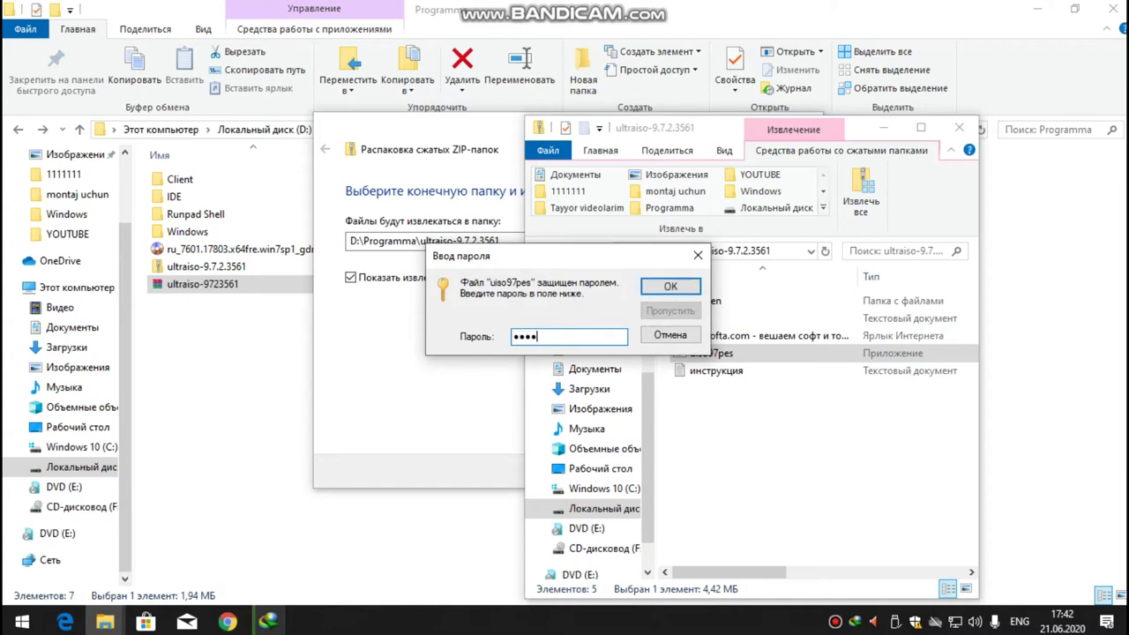
{"action": "key", "text": "Return"}
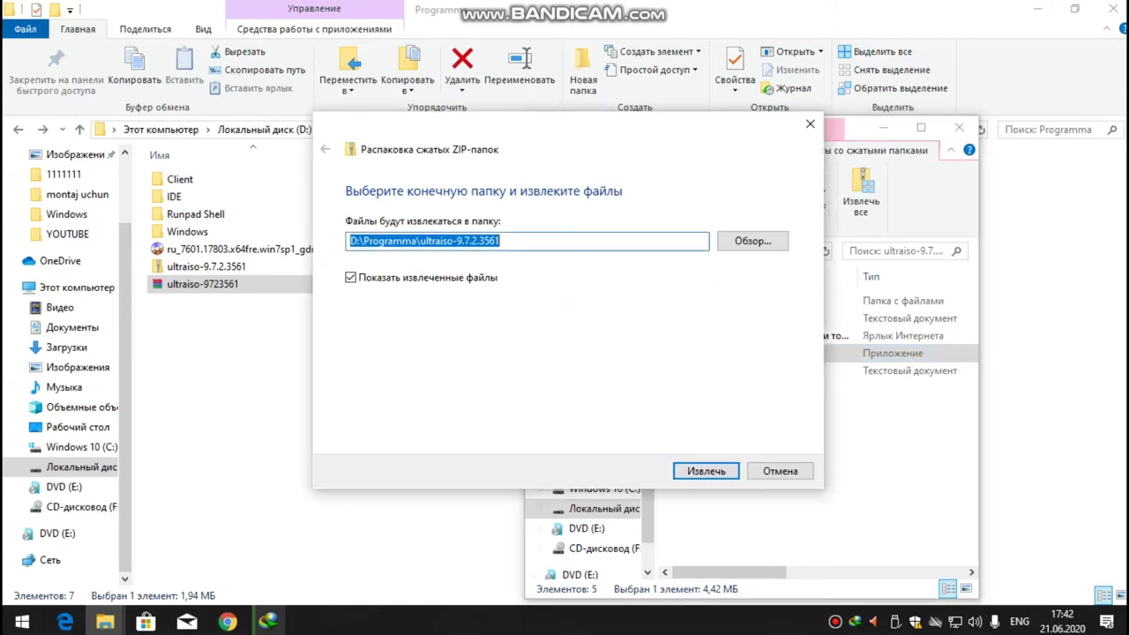
{"action": "key", "text": "Return"}
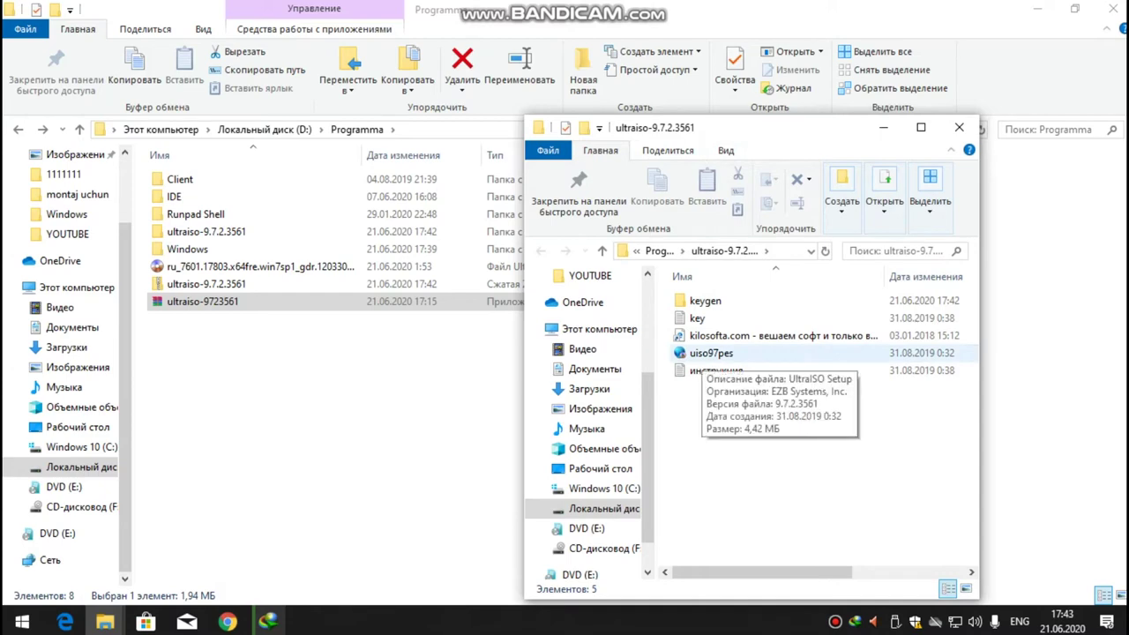
{"action": "left_click", "coordinate": [711, 353]}
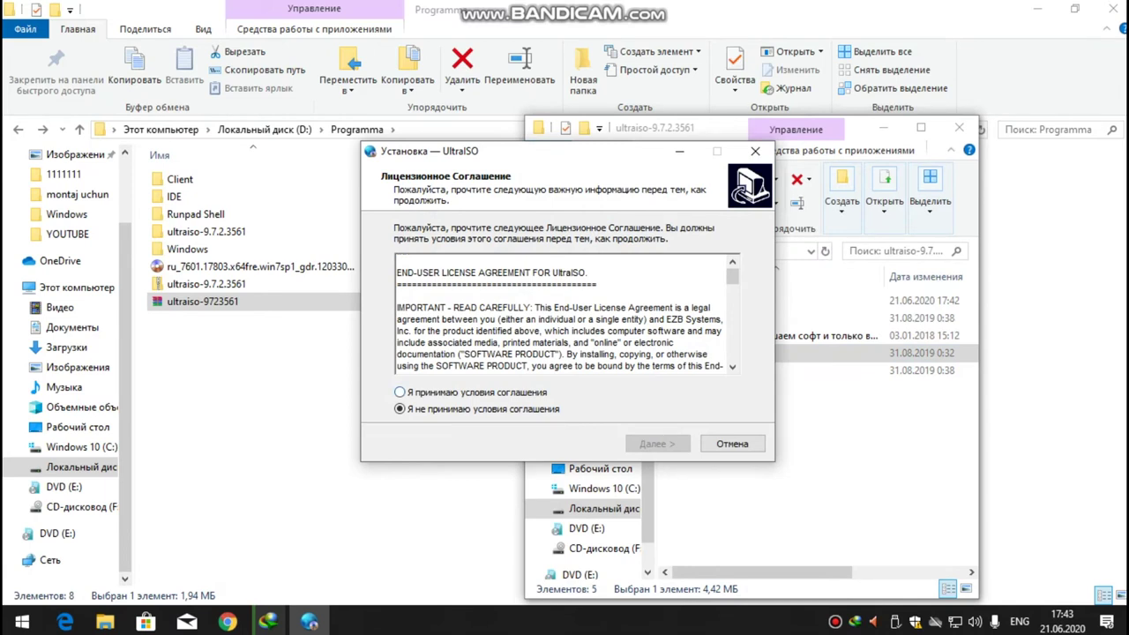
Install UltraISO into C:\Program Files (x86)\UltraISO with default extra tasks and launch it.
{"action": "left_click", "coordinate": [399, 391]}
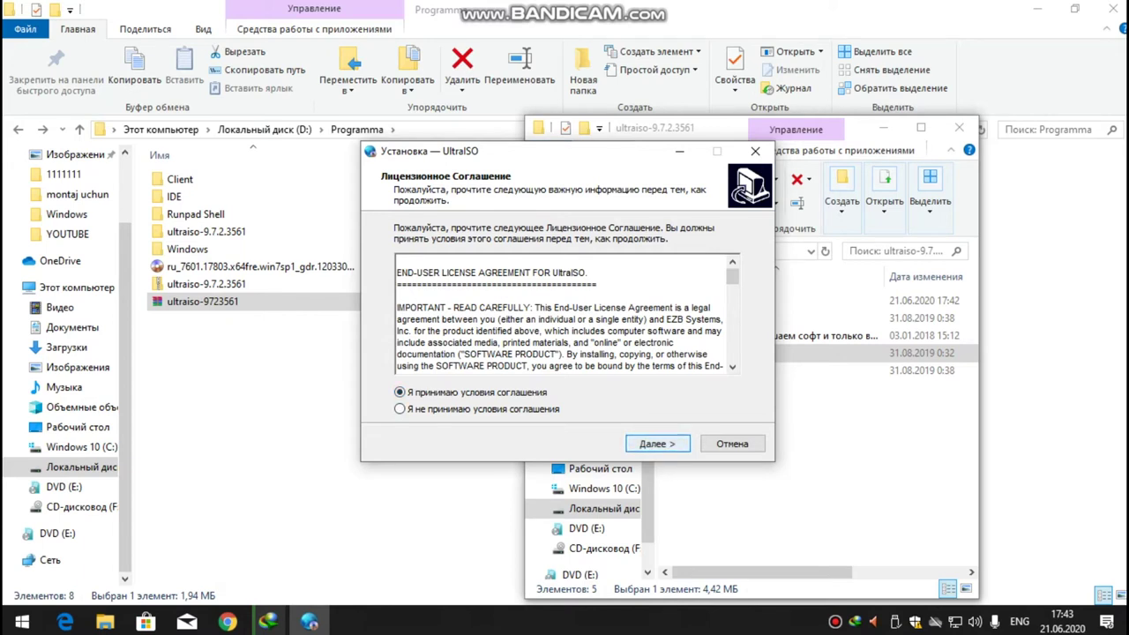
{"action": "key", "text": "Return"}
{"action": "key", "text": "Return"}
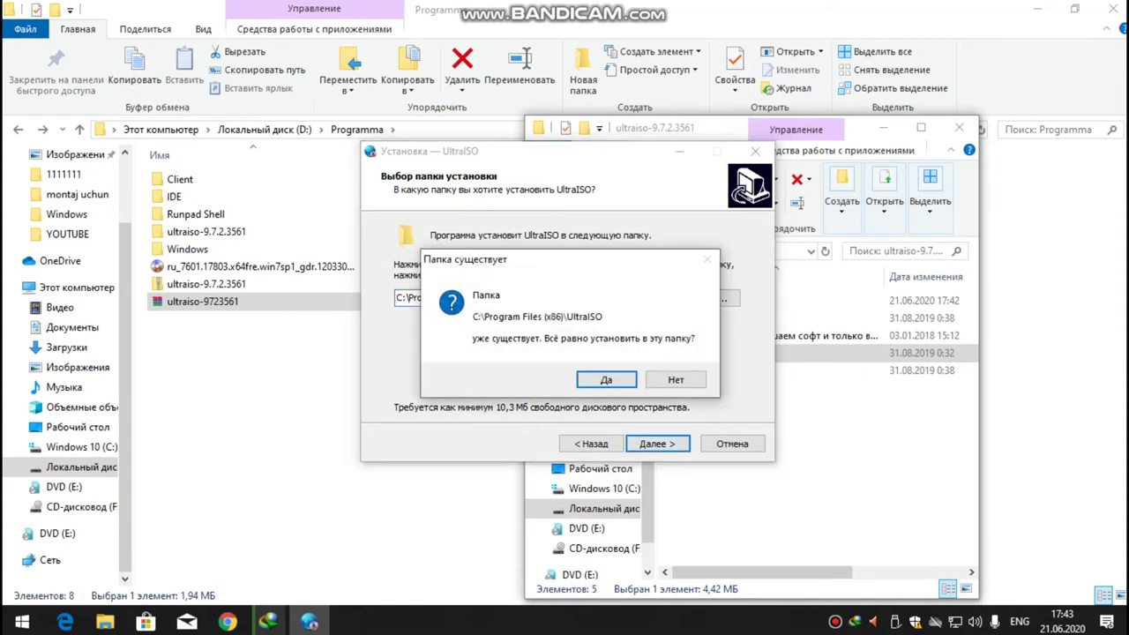
{"action": "key", "text": "Return"}
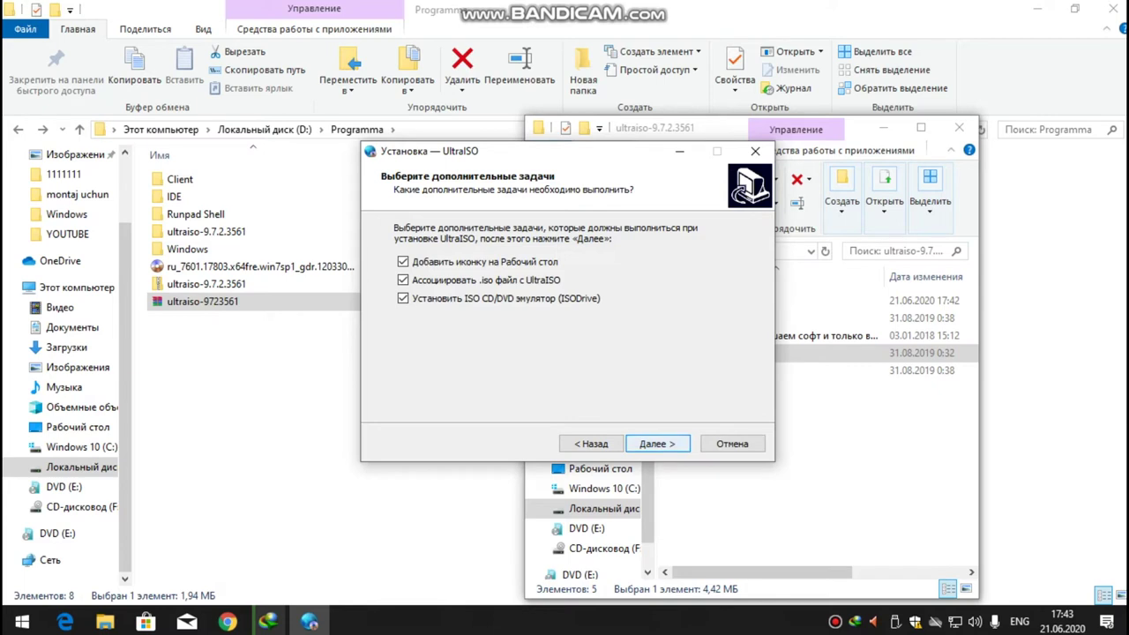
{"action": "key", "text": "Return"}
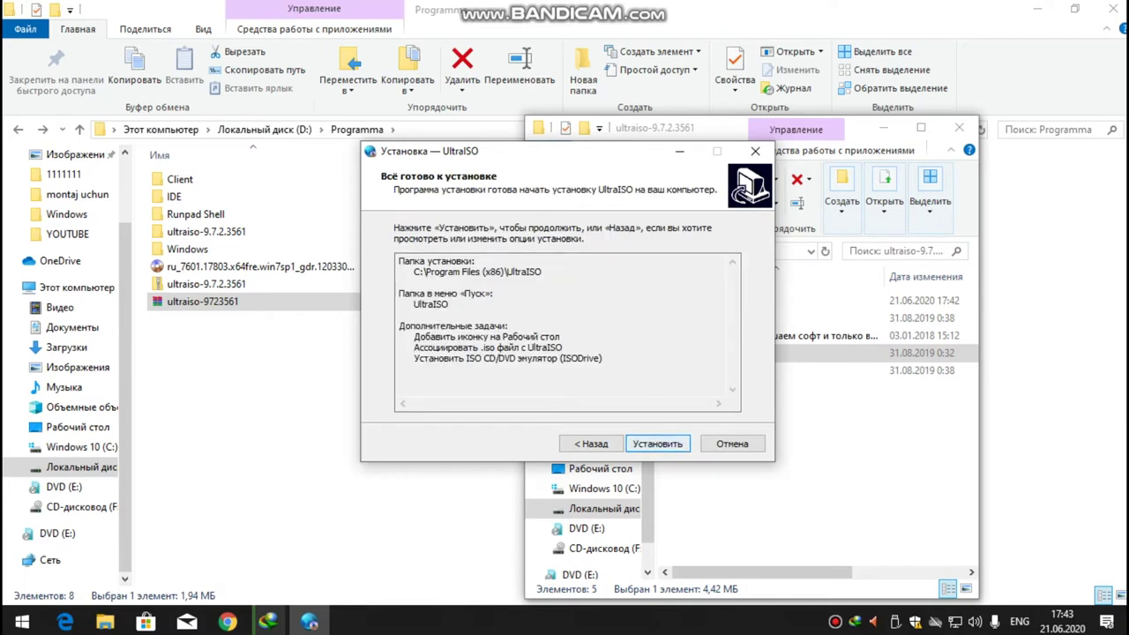
{"action": "key", "text": "Return"}
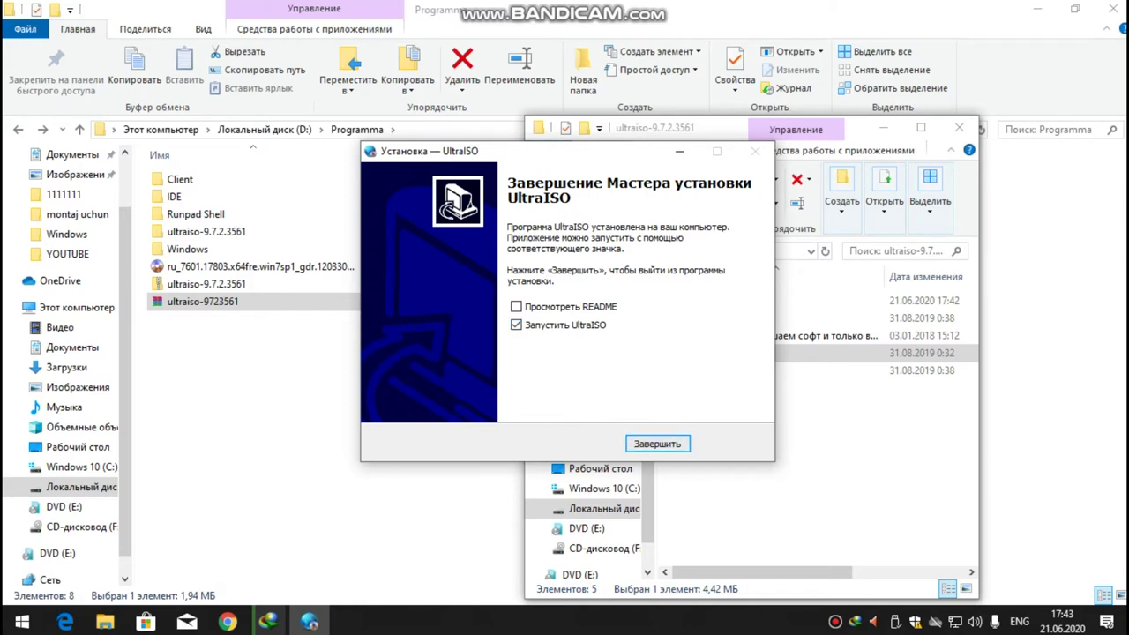
{"action": "key", "text": "Return"}
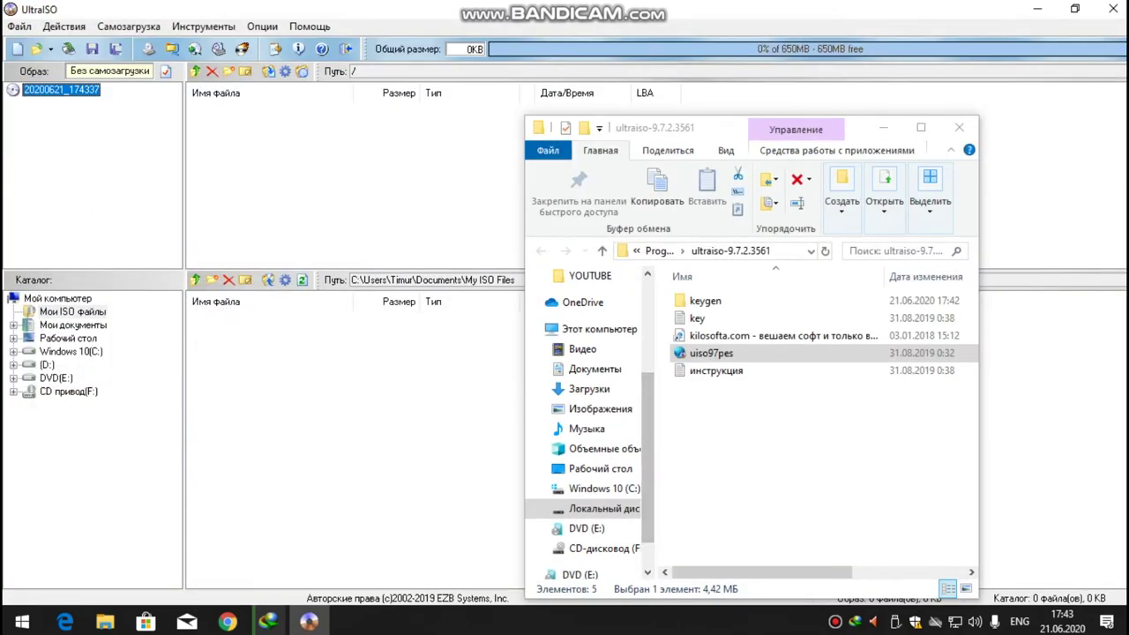
Open the Windows 7 ISO from D:\Programma through Файл > Открыть.
{"action": "key", "text": "alt+f"}
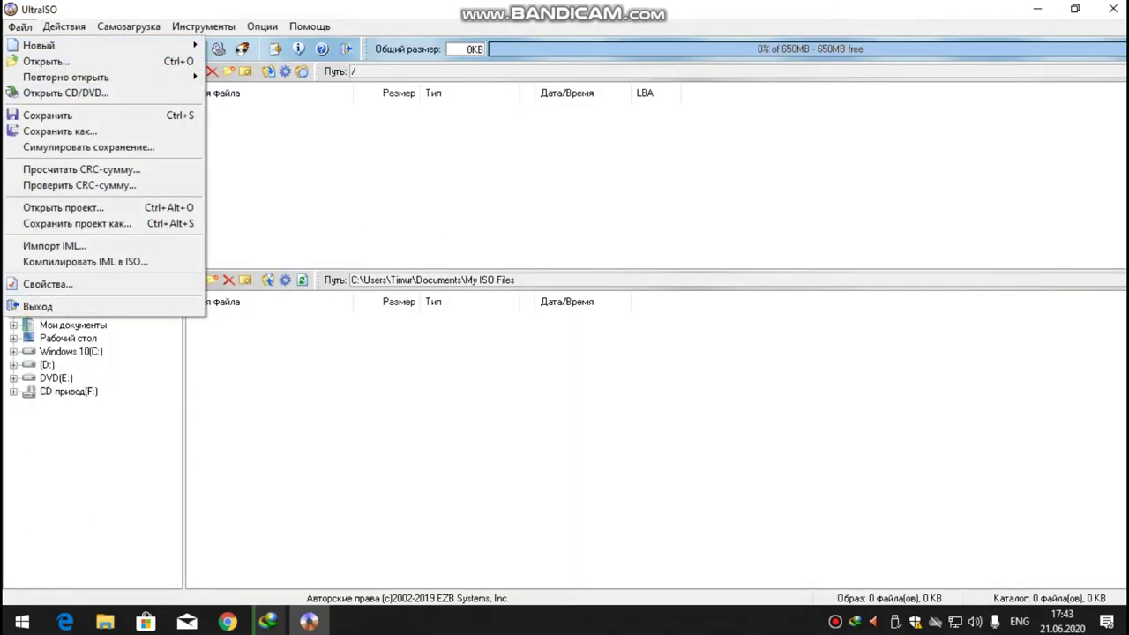
{"action": "key", "text": "Down"}
{"action": "key", "text": "Down"}
{"action": "key", "text": "Down"}
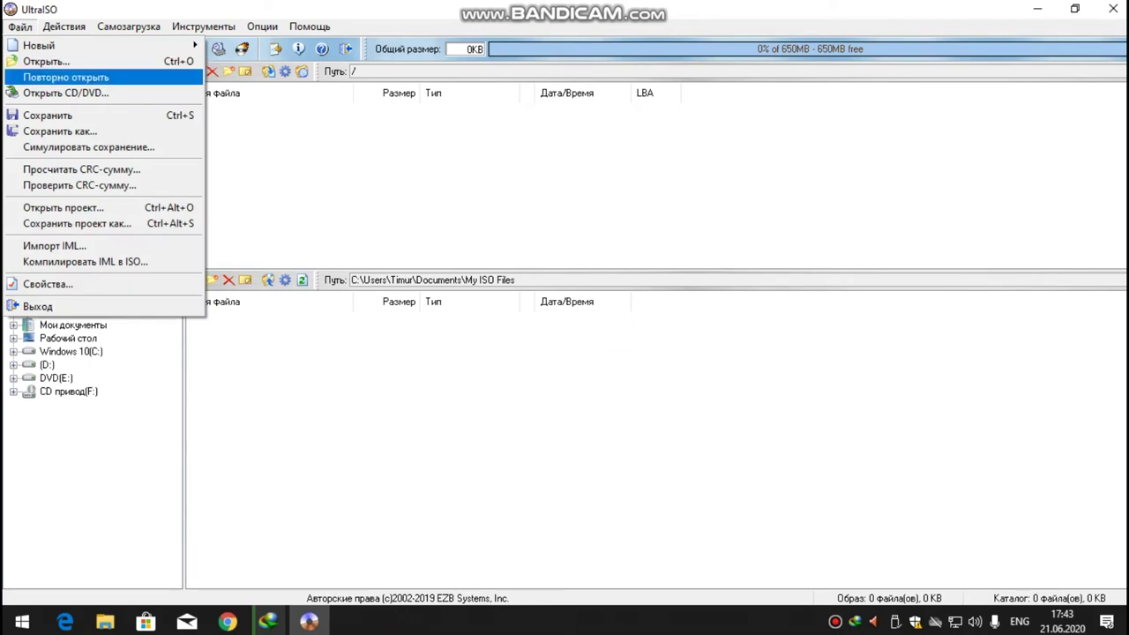
{"action": "key", "text": "Escape"}
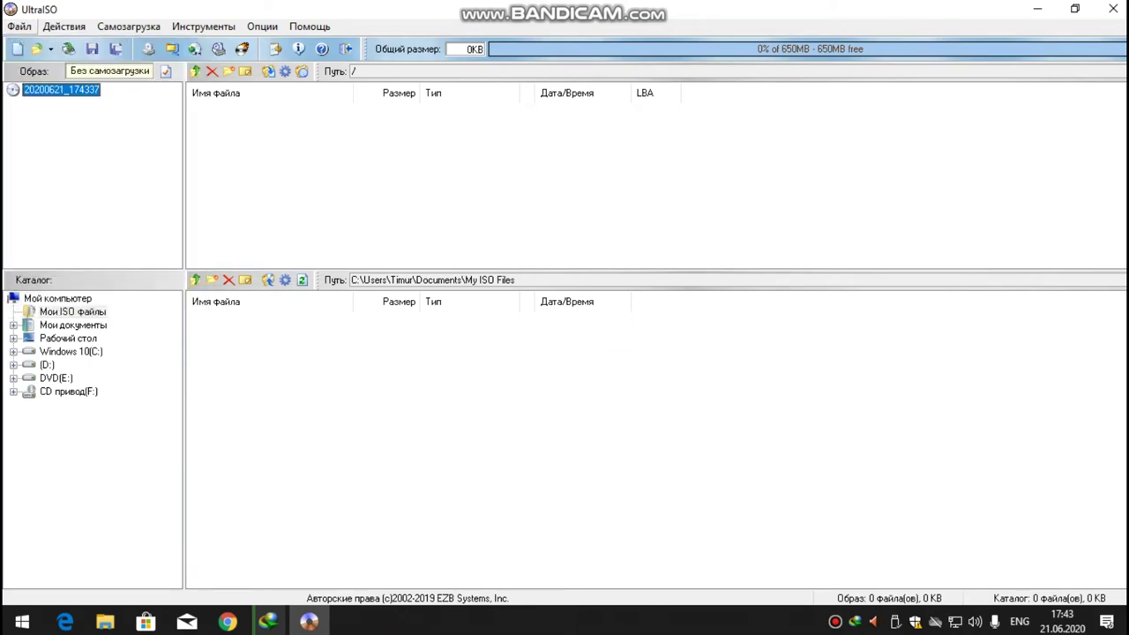
{"action": "key", "text": "alt+f"}
{"action": "key", "text": "Down"}
{"action": "key", "text": "Down"}
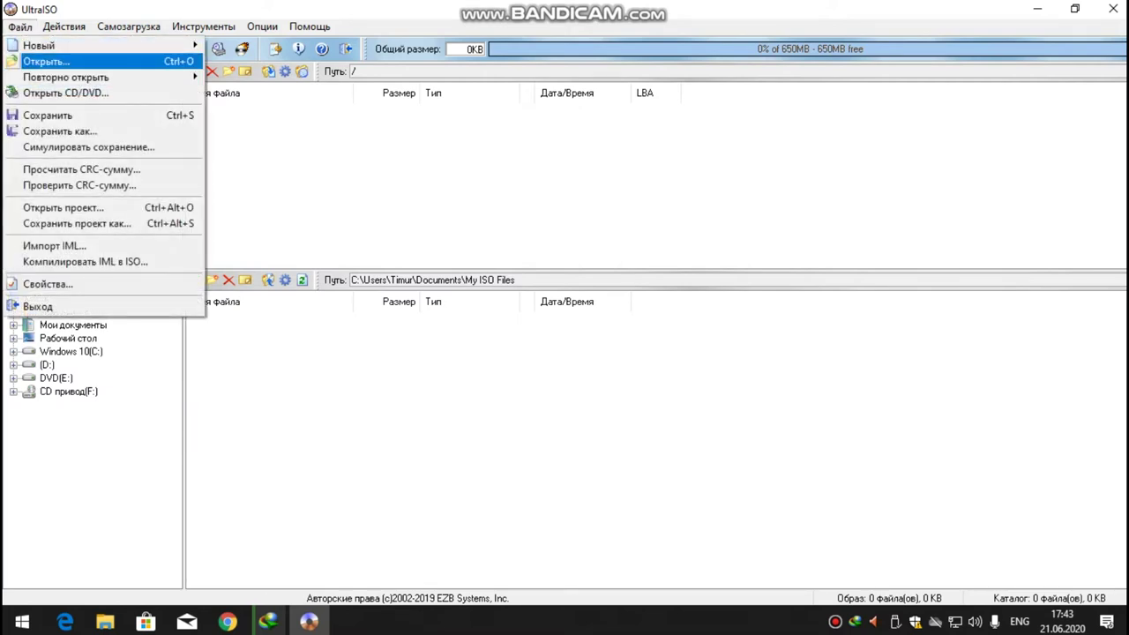
{"action": "key", "text": "Return"}
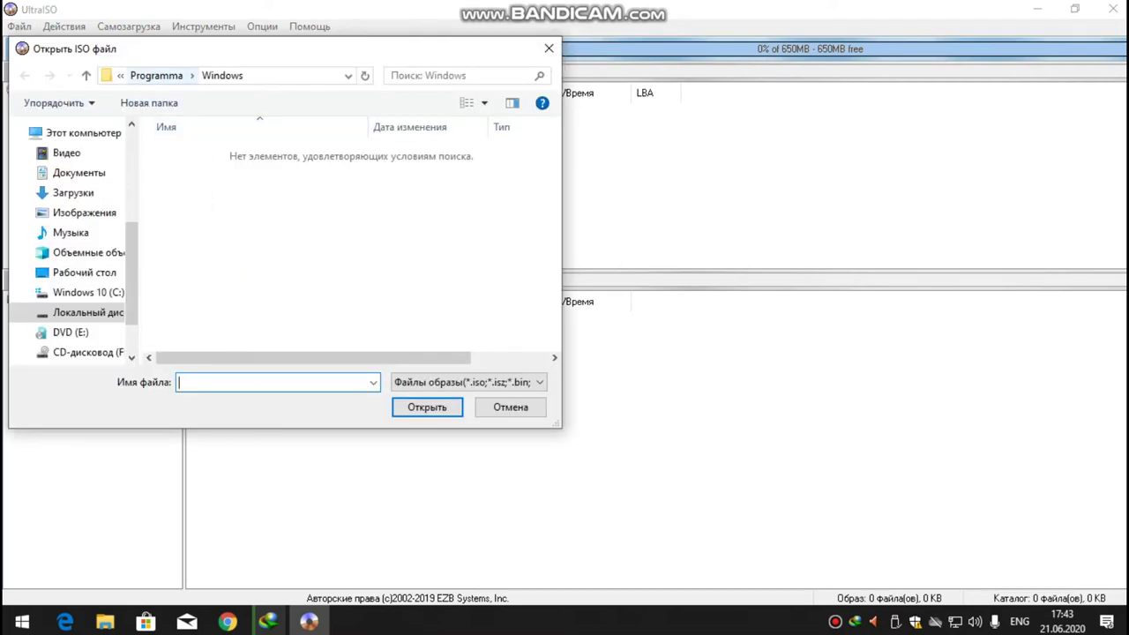
{"action": "left_click", "coordinate": [156, 75]}
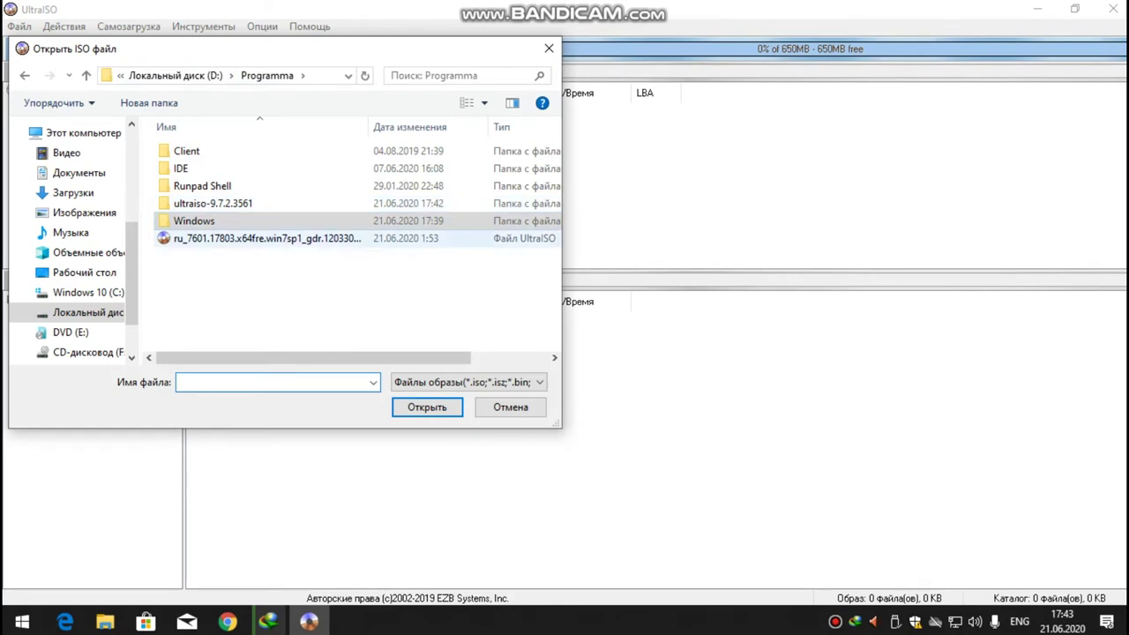
{"action": "left_click", "coordinate": [265, 238]}
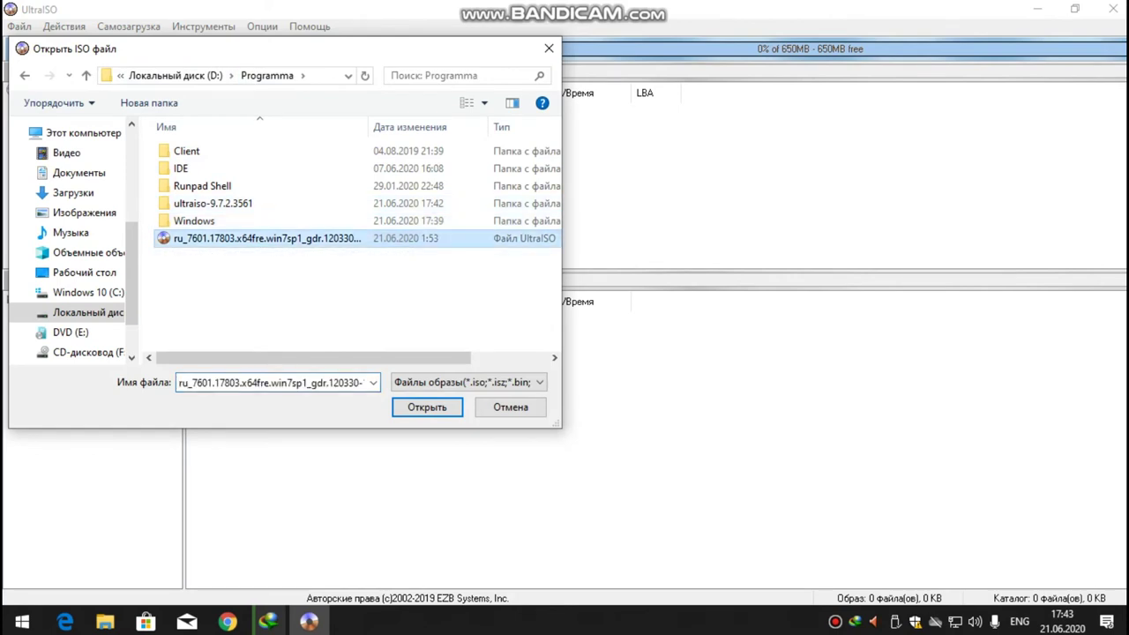
{"action": "left_click", "coordinate": [427, 406]}
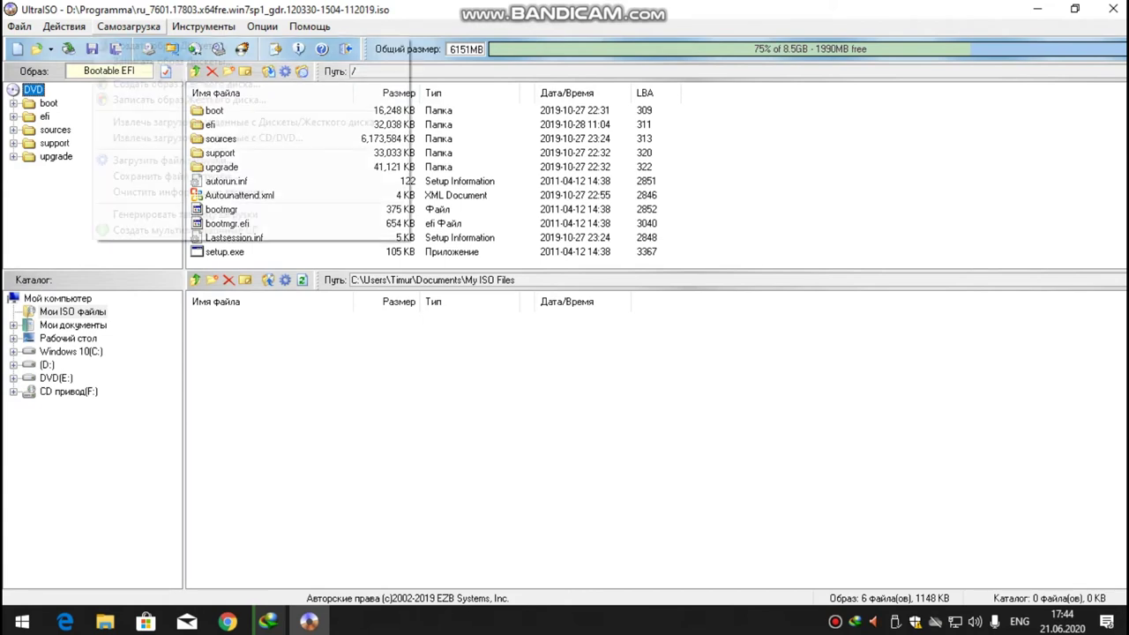
In Записать образ Жесткого диска, keep 8 GB USB drive E: as target and choose USB-HDD write method.
{"action": "left_click", "coordinate": [128, 27]}
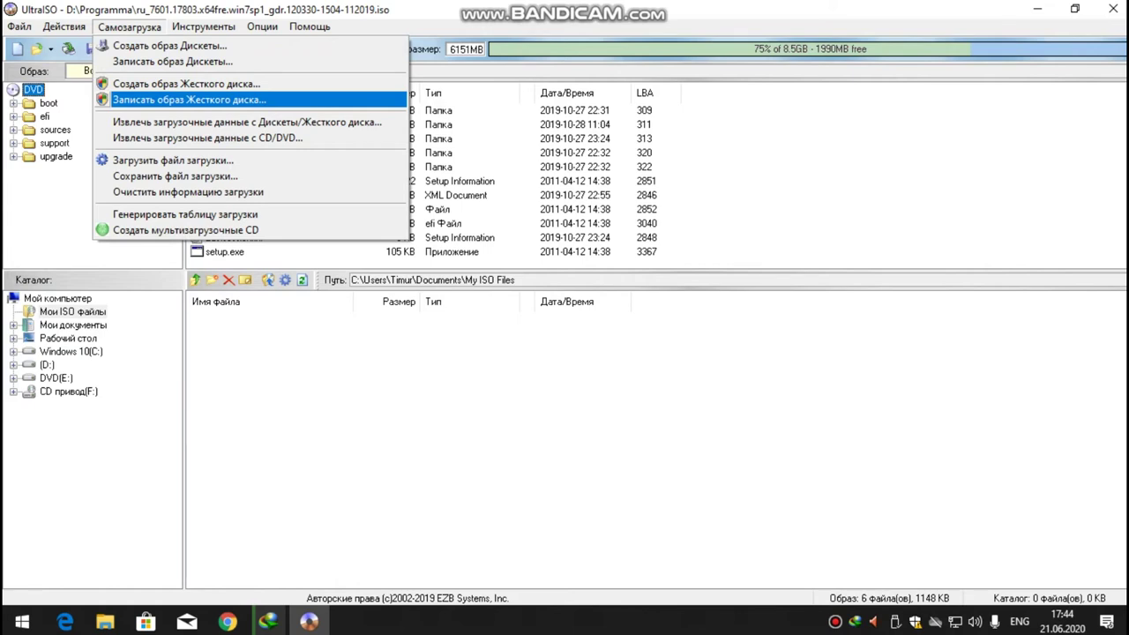
{"action": "key", "text": "Return"}
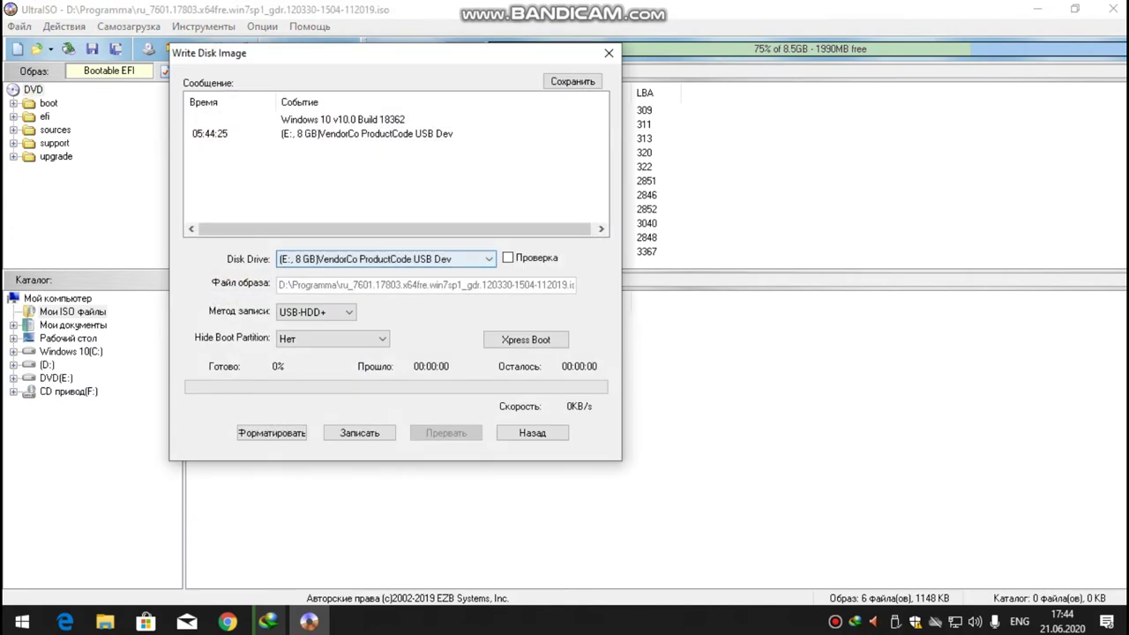
{"action": "key", "text": "alt+Down"}
{"action": "key", "text": "Return"}
{"action": "key", "text": "alt+Down"}
{"action": "key", "text": "Return"}
{"action": "key", "text": "Tab"}
{"action": "left_click", "coordinate": [316, 311]}
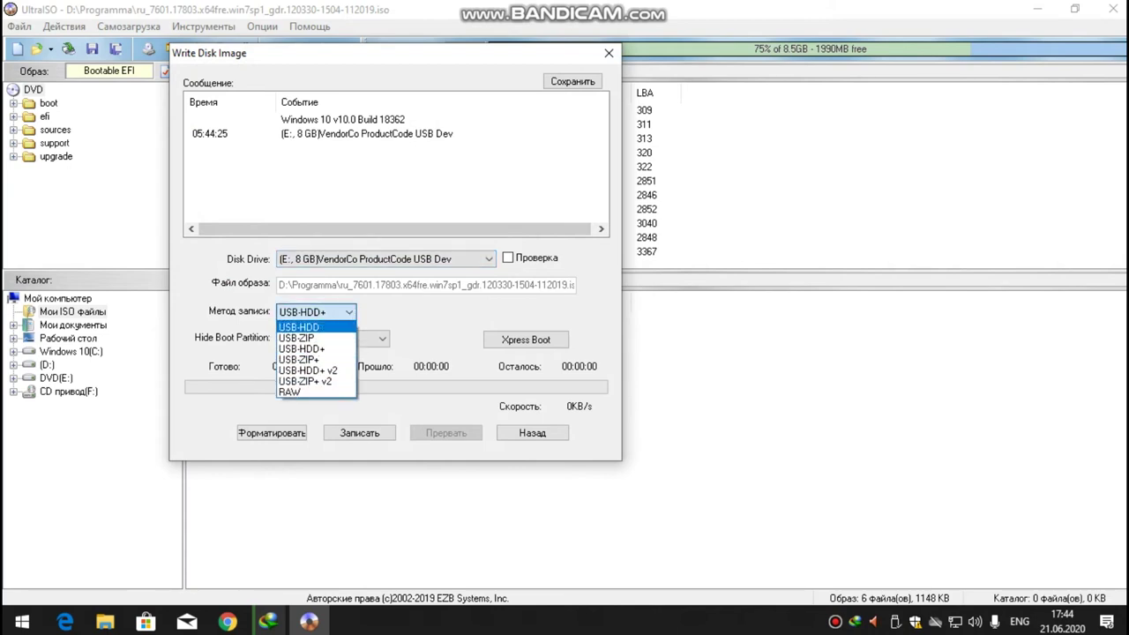
{"action": "key", "text": "Return"}
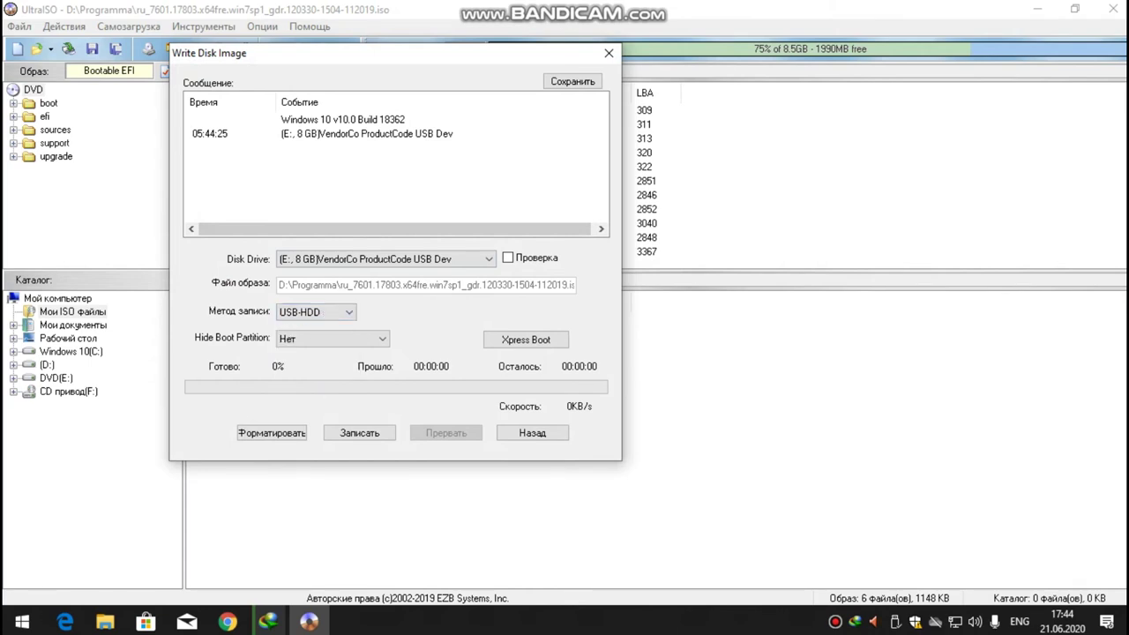
Quick-format USB drive E: as NTFS and close the Format window.
{"action": "left_click", "coordinate": [272, 432]}
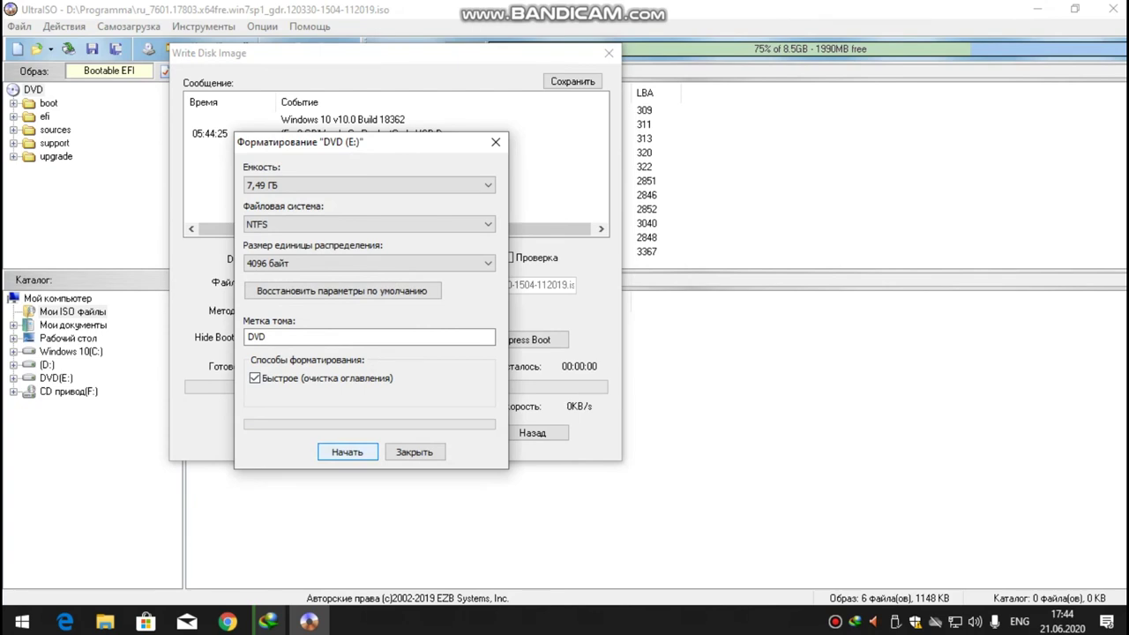
{"action": "key", "text": "Return"}
{"action": "key", "text": "Return"}
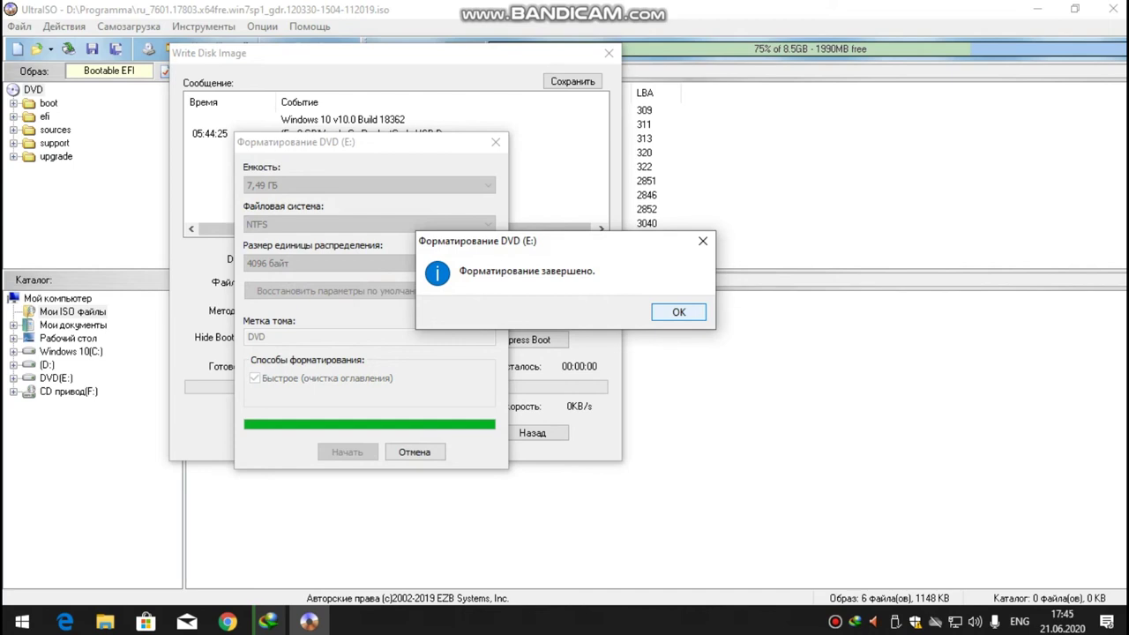
{"action": "key", "text": "Return"}
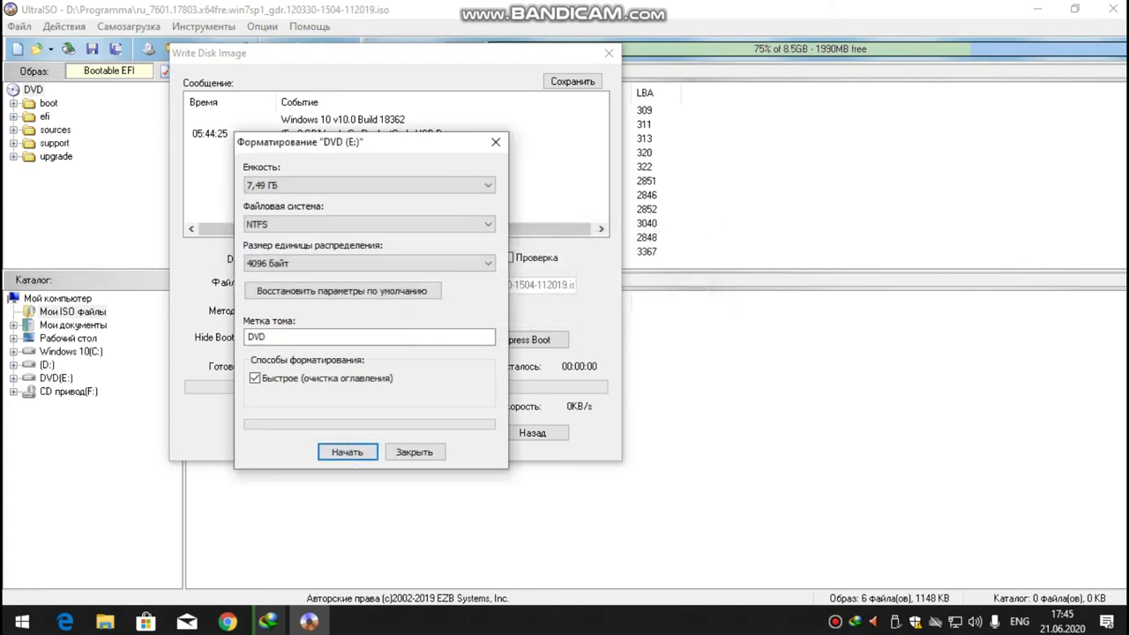
{"action": "left_click", "coordinate": [415, 451]}
Start writing the Windows 7 image to drive E:, confirming the erase warning.
{"action": "key", "text": "Tab"}
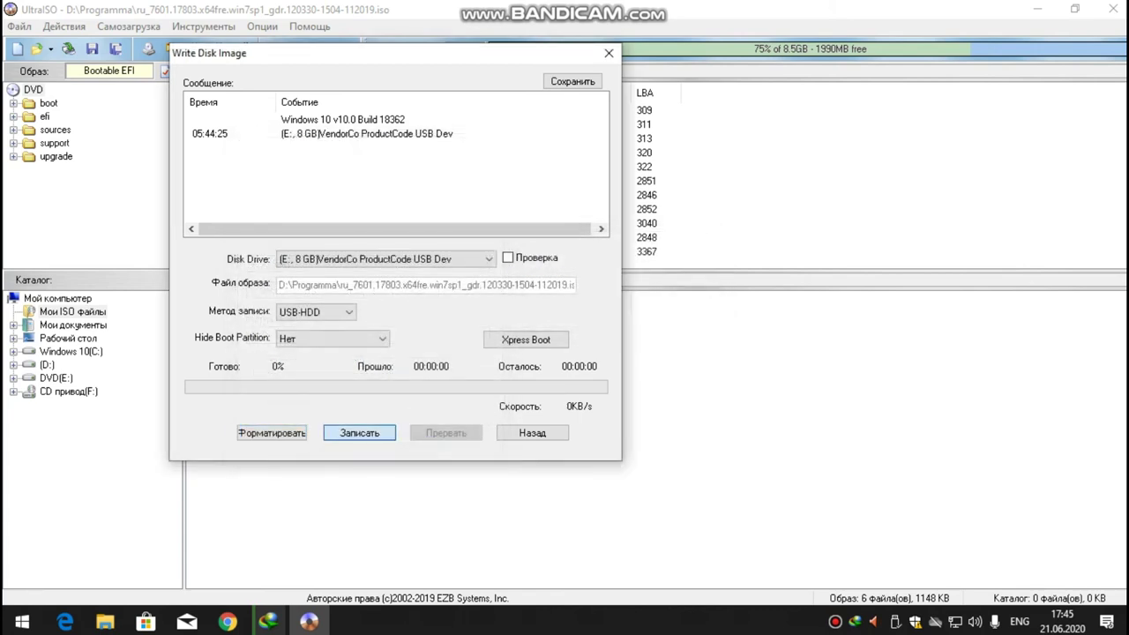
{"action": "key", "text": "Return"}
{"action": "key", "text": "Tab"}
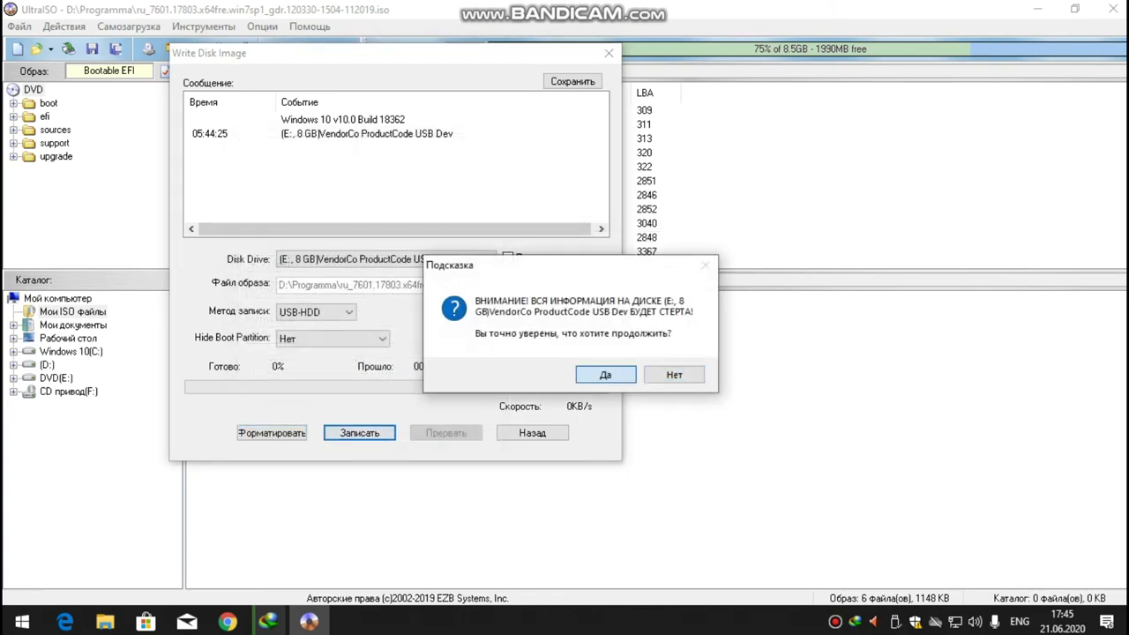
{"action": "key", "text": "Return"}
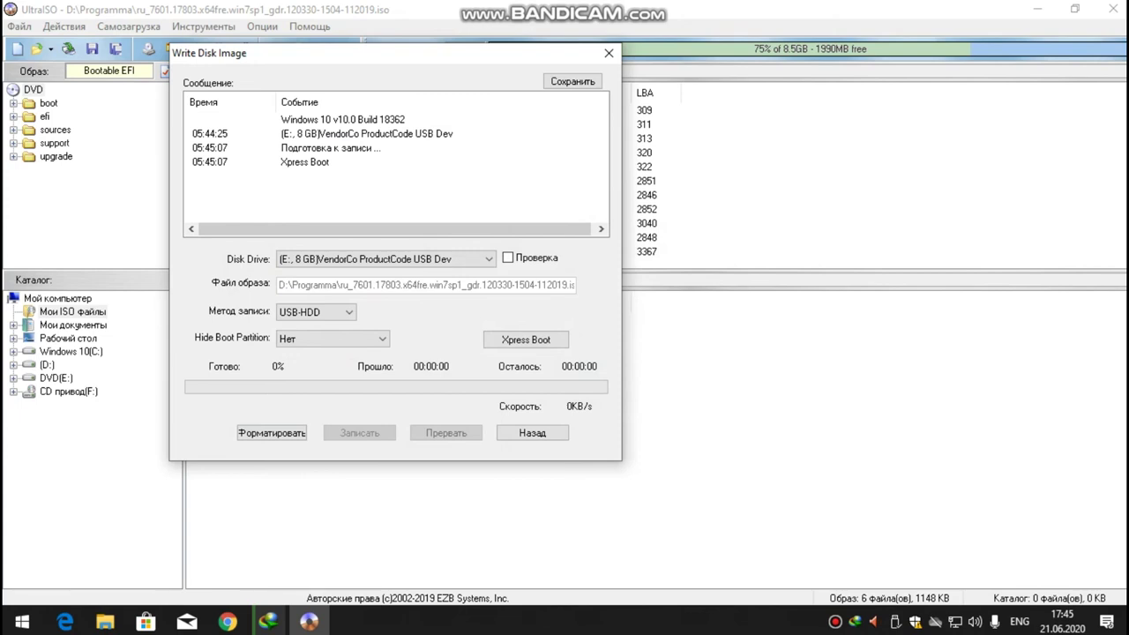